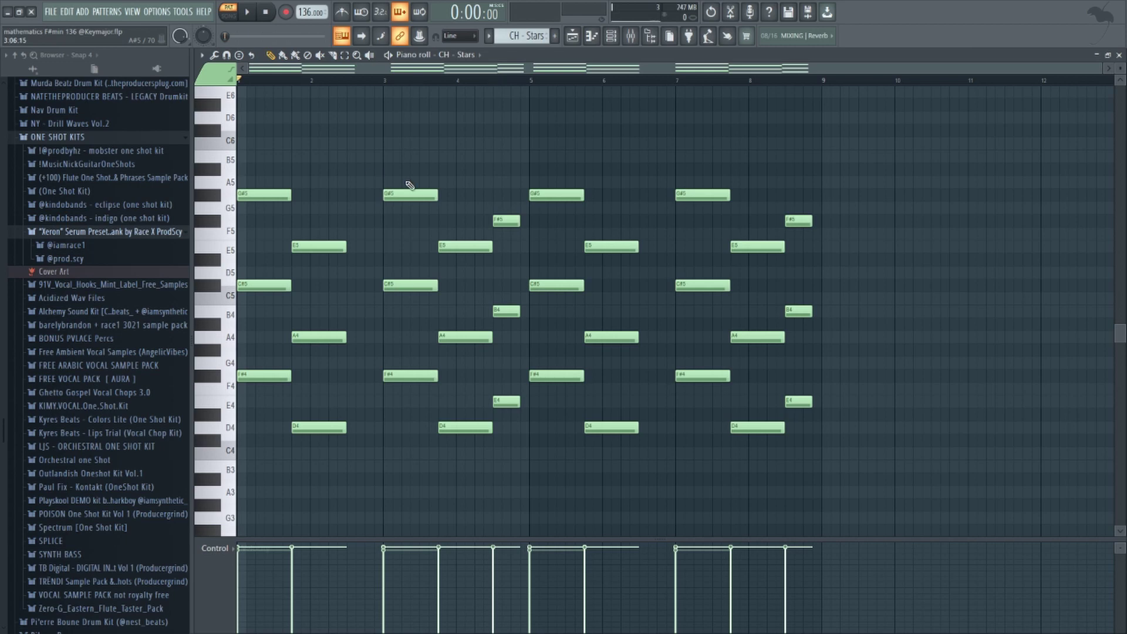
- Delete the two upper note layers in the first four bars of CH - Stars, leaving only the lowest notes
{"action": "left_click_drag", "start_coordinate": [515, 369], "coordinate": [256, 125]}
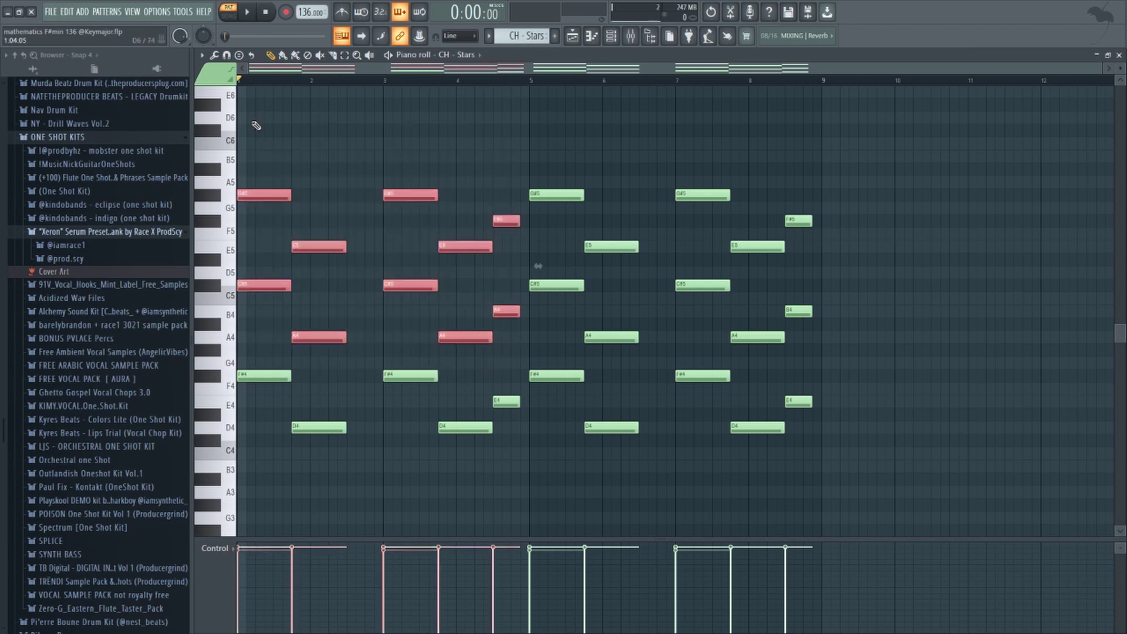
{"action": "key", "text": "Delete"}
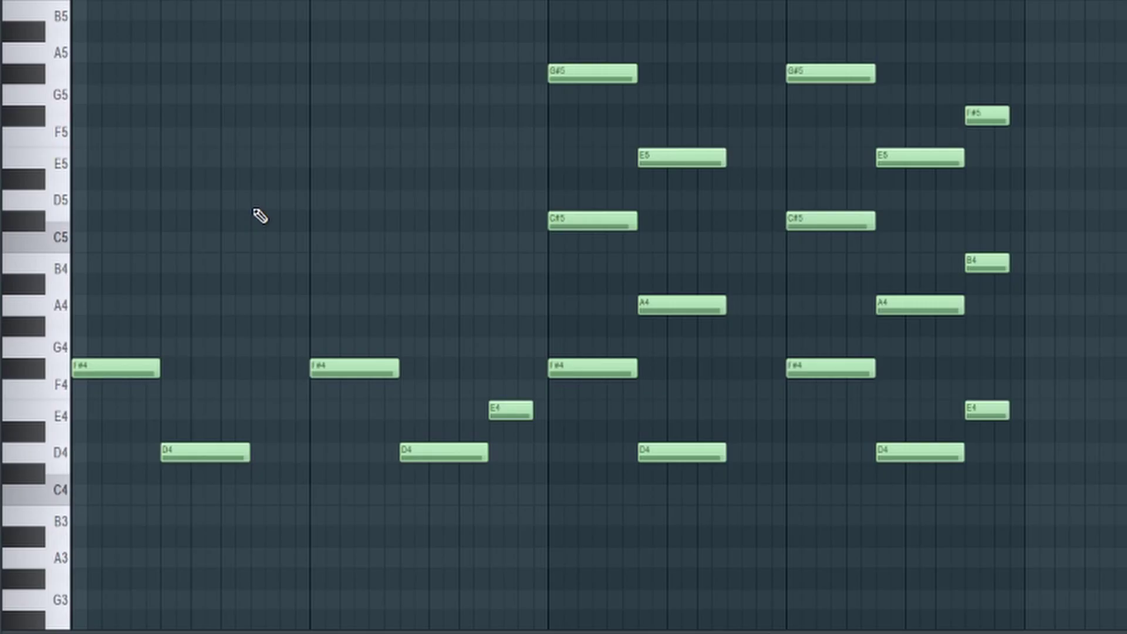
{"action": "left_click_drag", "start_coordinate": [204, 258], "coordinate": [104, 383]}
{"action": "key", "text": "ctrl+b"}
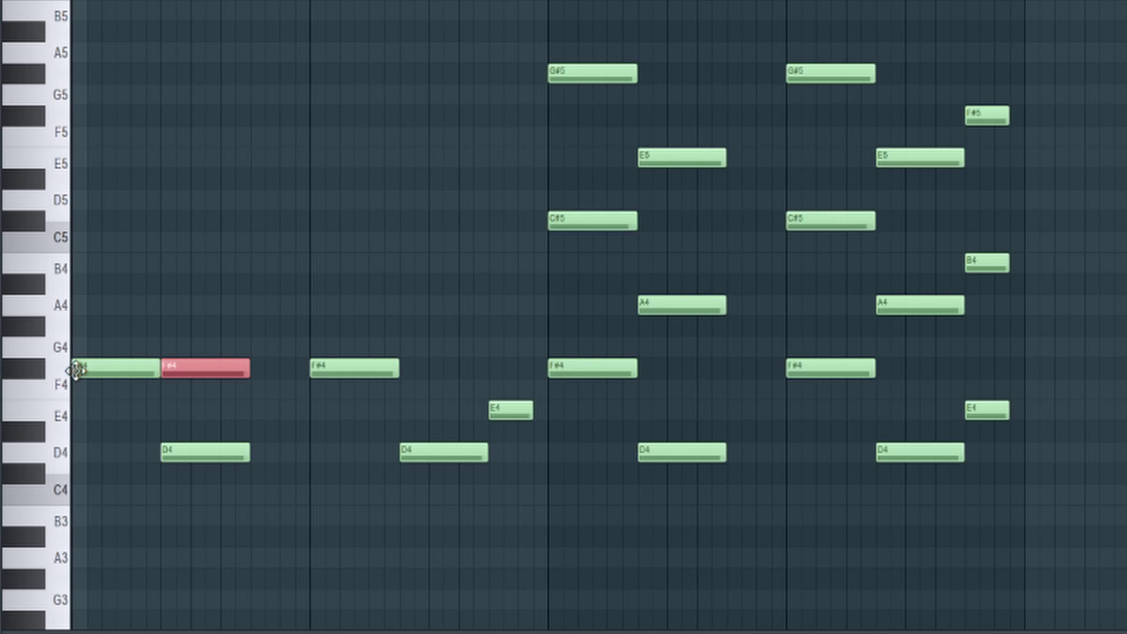
{"action": "left_click_drag", "start_coordinate": [201, 317], "coordinate": [69, 502]}
{"action": "left_click_drag", "start_coordinate": [114, 360], "coordinate": [390, 347]}
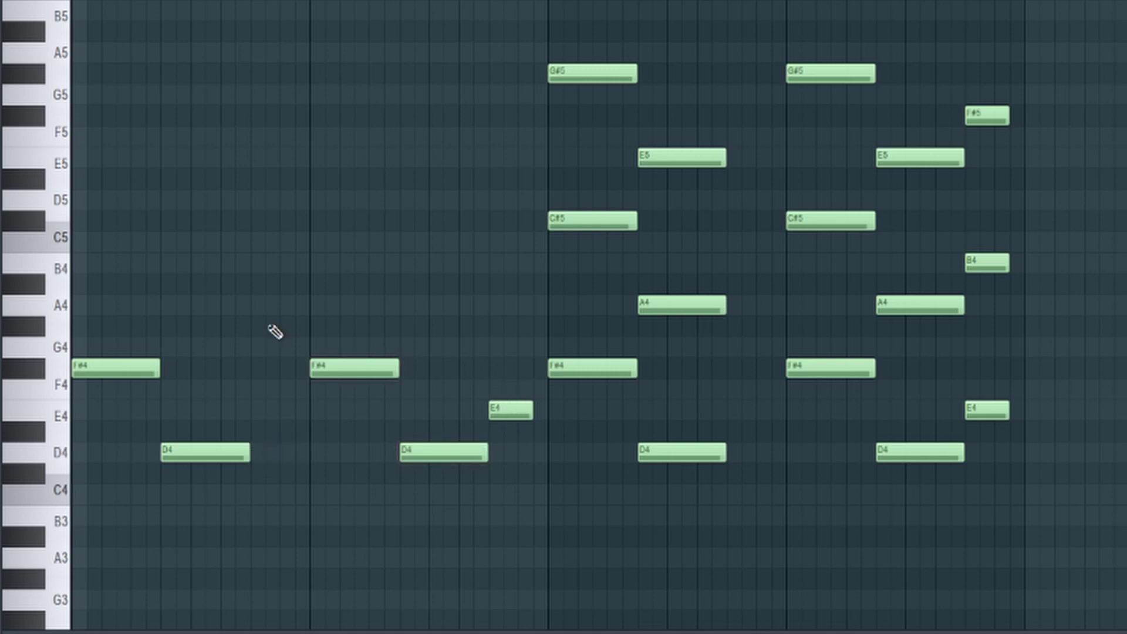
- Select the low F#4, D4 and E4 notes in the first four bars and copy them seven semitones up
{"action": "left_click_drag", "start_coordinate": [544, 343], "coordinate": [77, 487]}
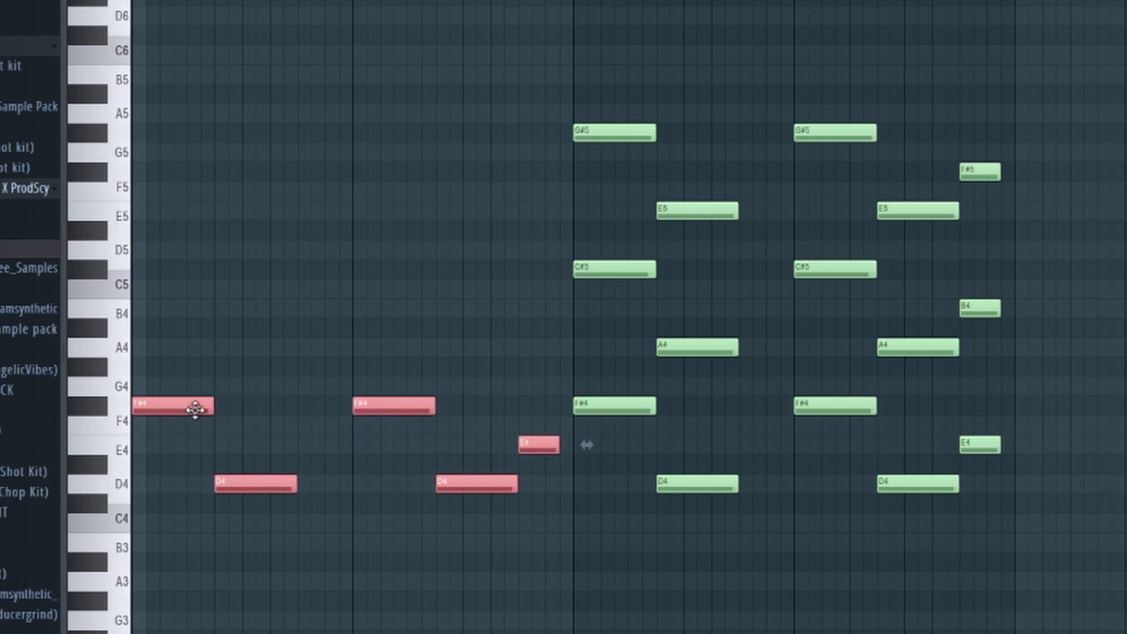
{"action": "key", "text": "shift+Up"}
{"action": "key", "text": "shift+Up"}
{"action": "key", "text": "shift+Up"}
{"action": "key", "text": "shift+Up"}
{"action": "key", "text": "shift+Up"}
{"action": "key", "text": "shift+Up"}
{"action": "key", "text": "shift+Up"}
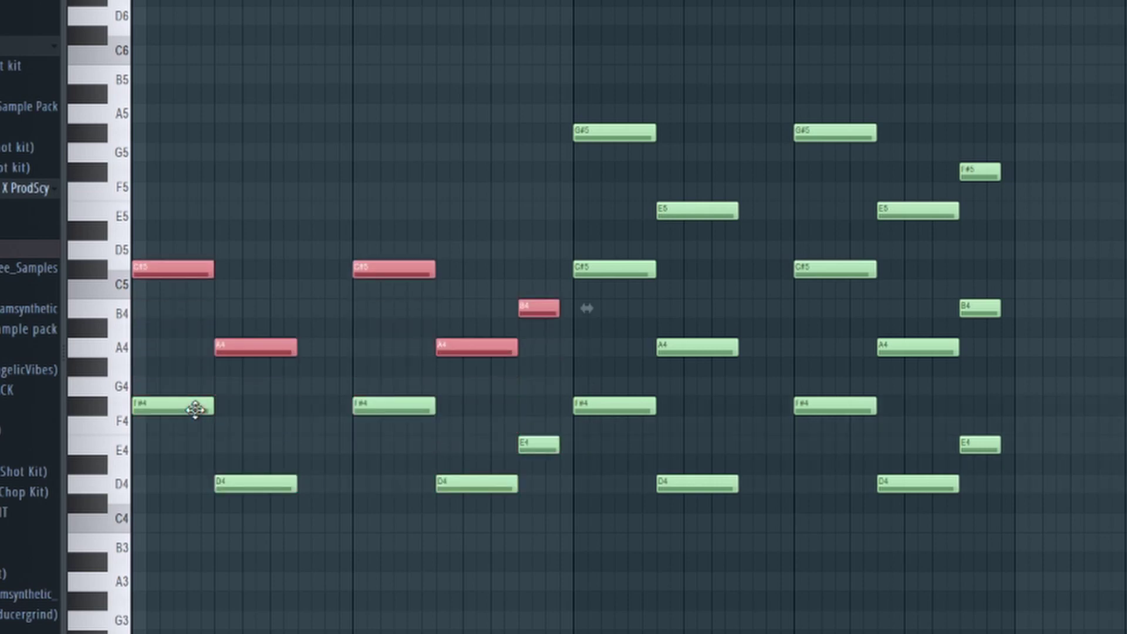
- Copy the C#5, A4 and B4 layer another seven semitones up to G#5, E5 and F#5
{"action": "key", "text": "shift+Up"}
{"action": "key", "text": "shift+Up"}
{"action": "key", "text": "shift+Up"}
{"action": "key", "text": "shift+Up"}
{"action": "key", "text": "shift+Up"}
{"action": "key", "text": "shift+Up"}
{"action": "key", "text": "shift+Up"}
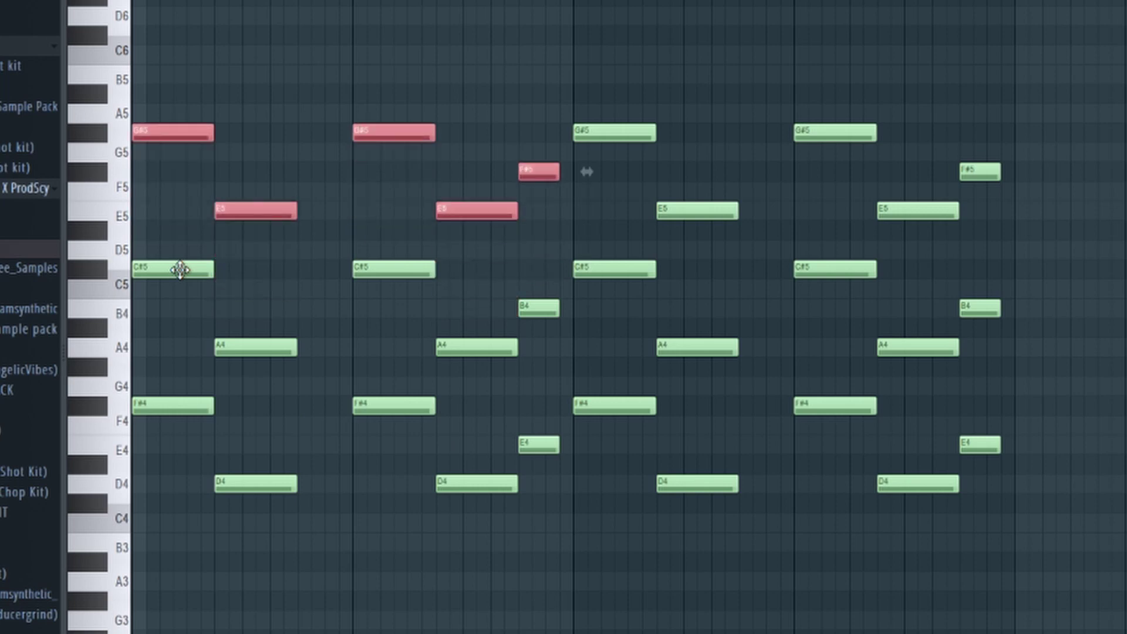
- Examine the CH - Dystopia channel's sample, volume envelope and miscellaneous settings
{"action": "left_click", "coordinate": [485, 37]}
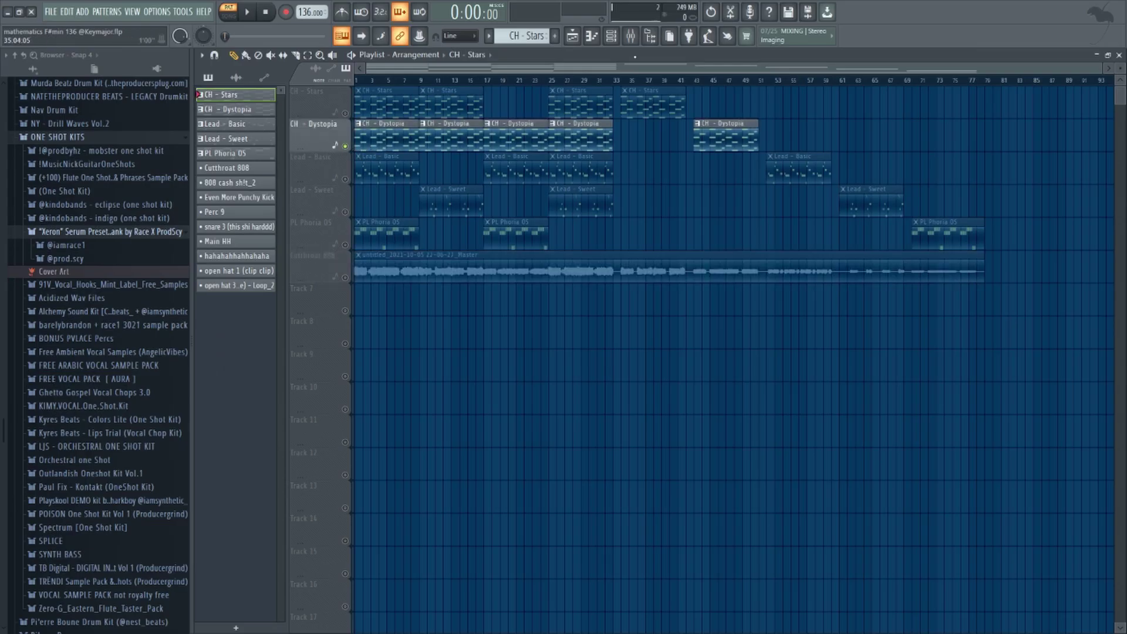
{"action": "key", "text": "F6"}
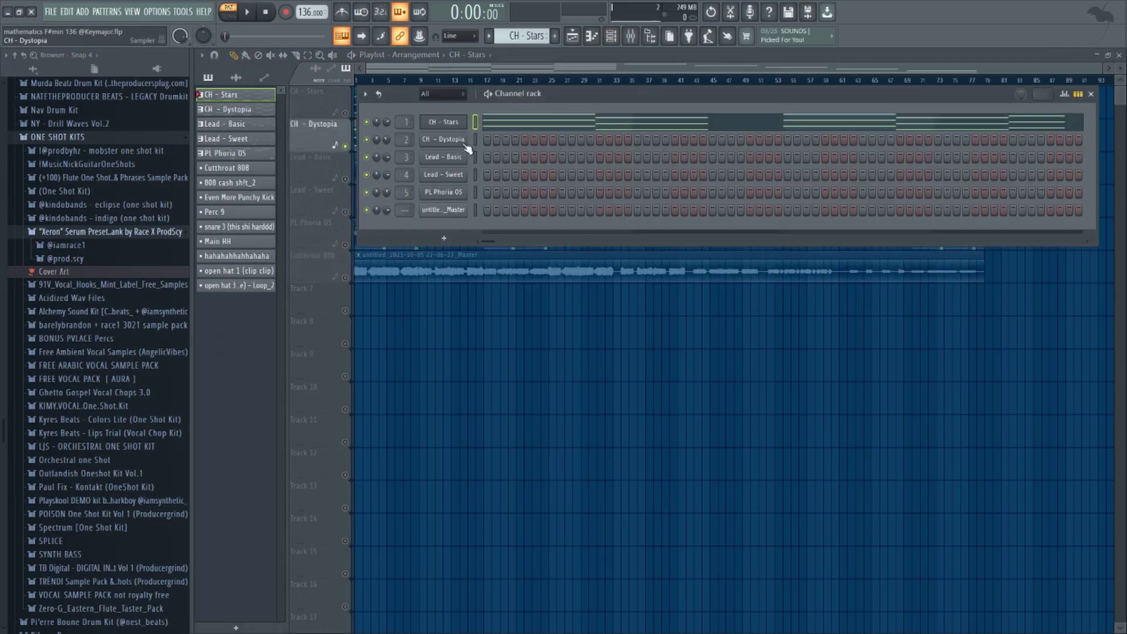
{"action": "left_click", "coordinate": [464, 144]}
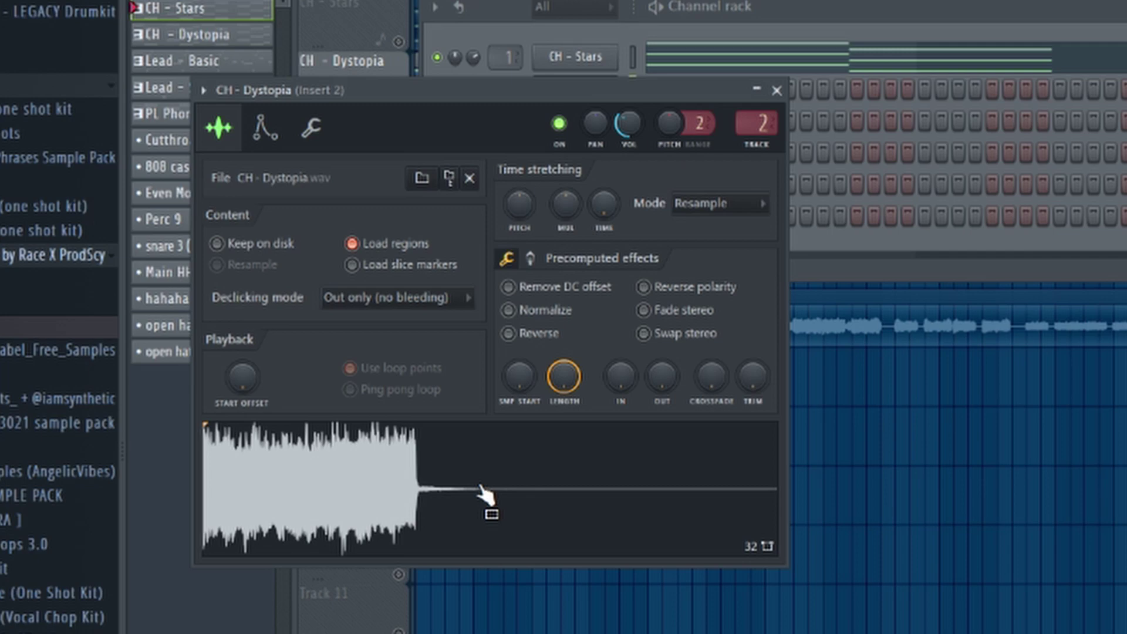
{"action": "left_click", "coordinate": [266, 128]}
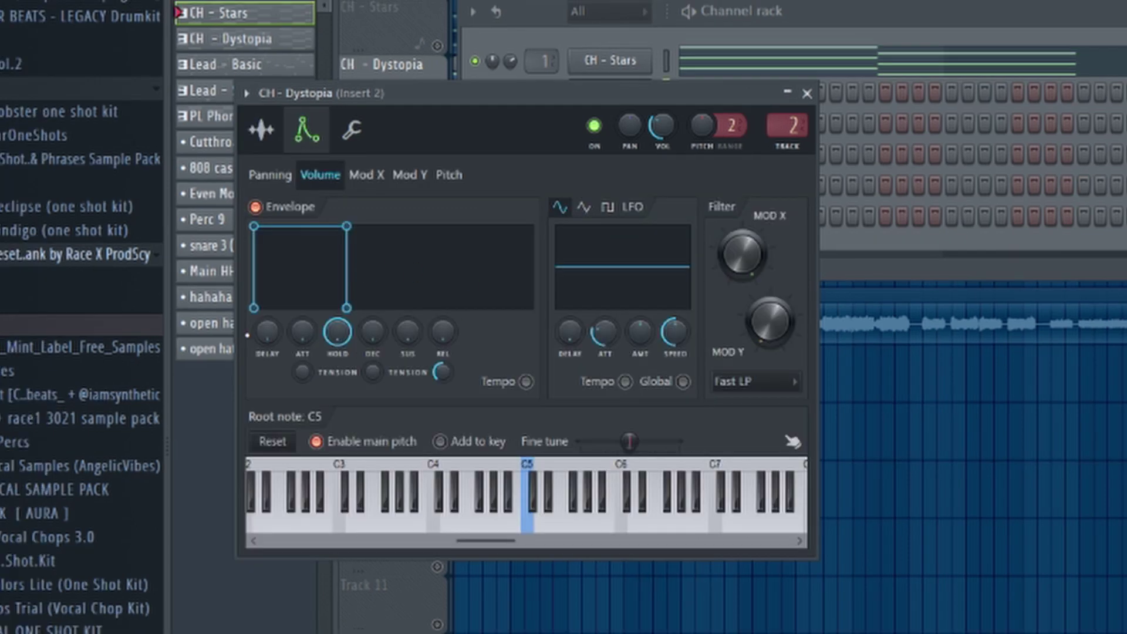
{"action": "left_click", "coordinate": [355, 131]}
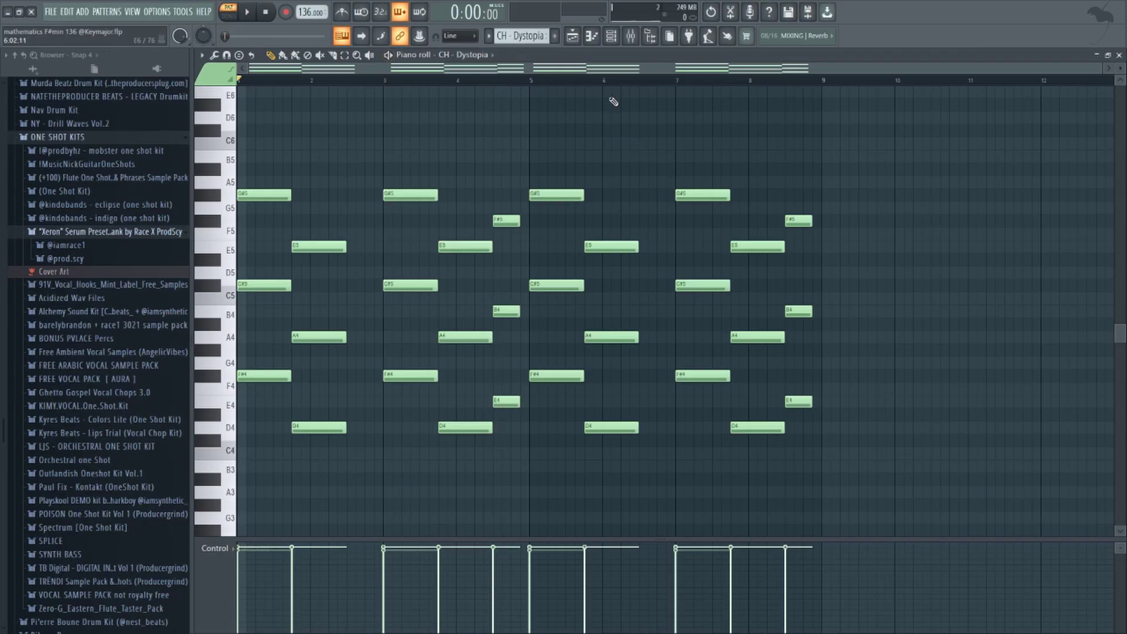
- Open the mixer and inspect the Fruity parametric EQ 2 effect on Insert 2
{"action": "left_click", "coordinate": [630, 36]}
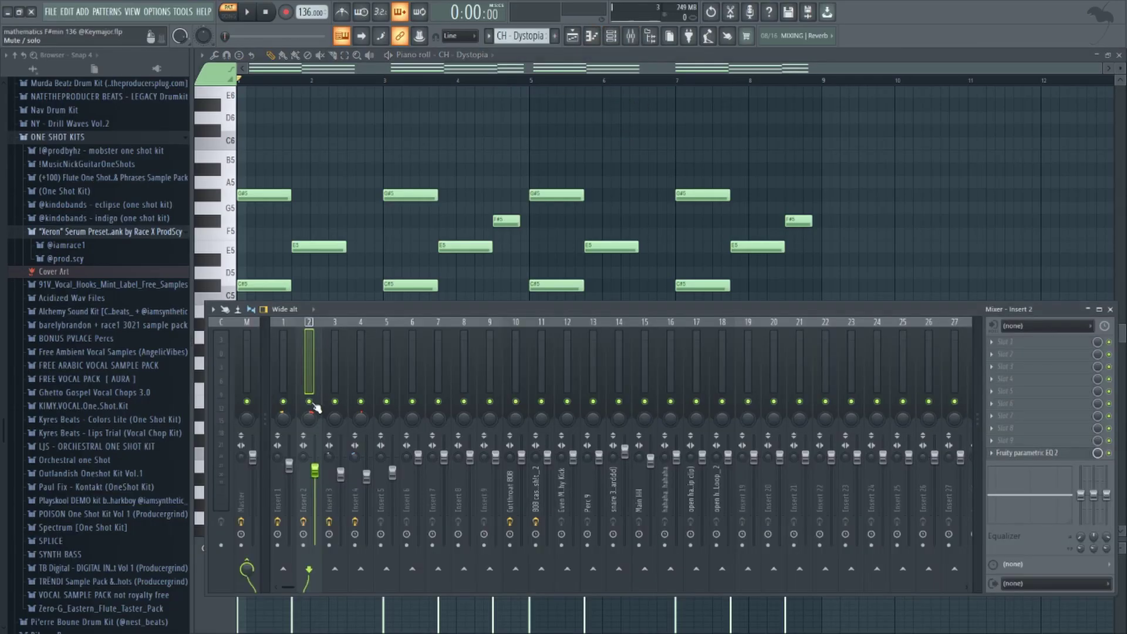
{"action": "left_click", "coordinate": [288, 366]}
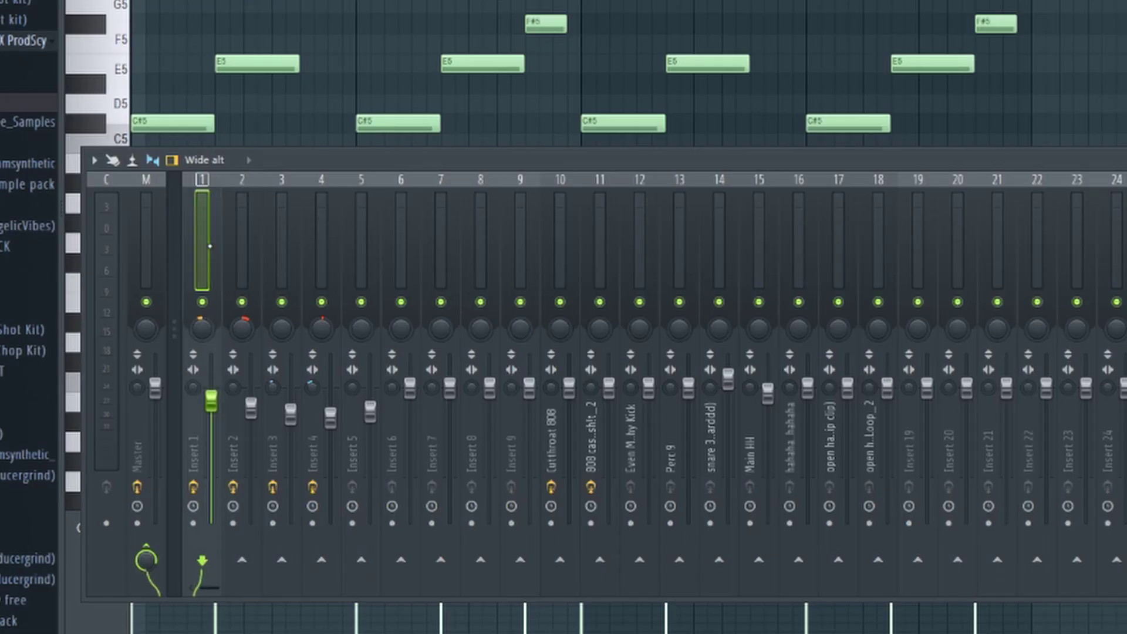
{"action": "left_click", "coordinate": [246, 256]}
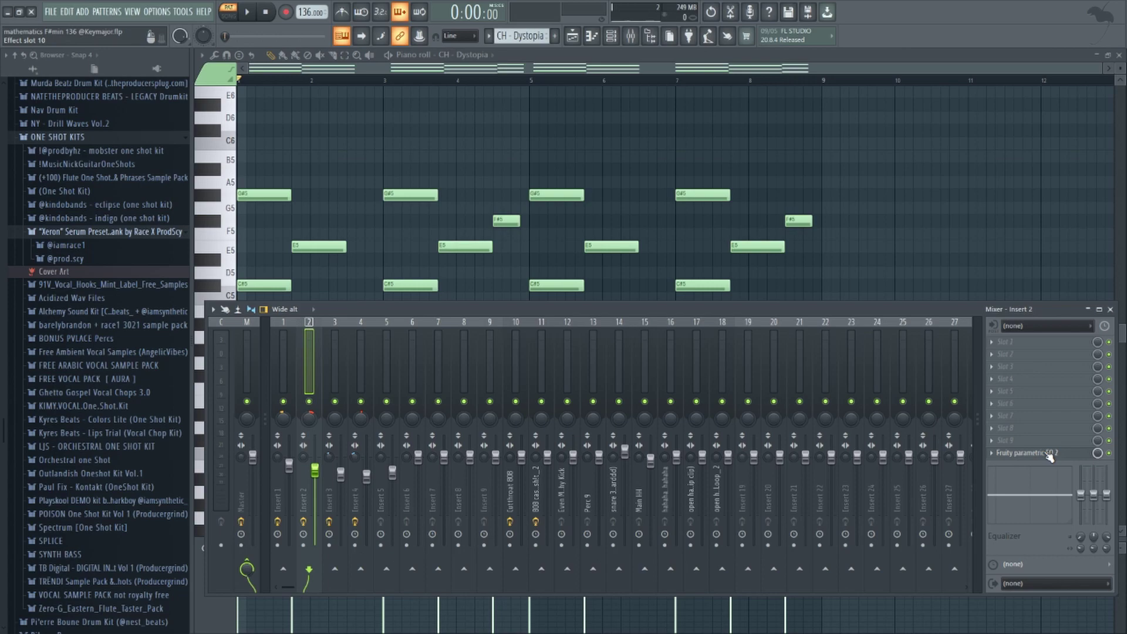
{"action": "left_click", "coordinate": [1049, 456]}
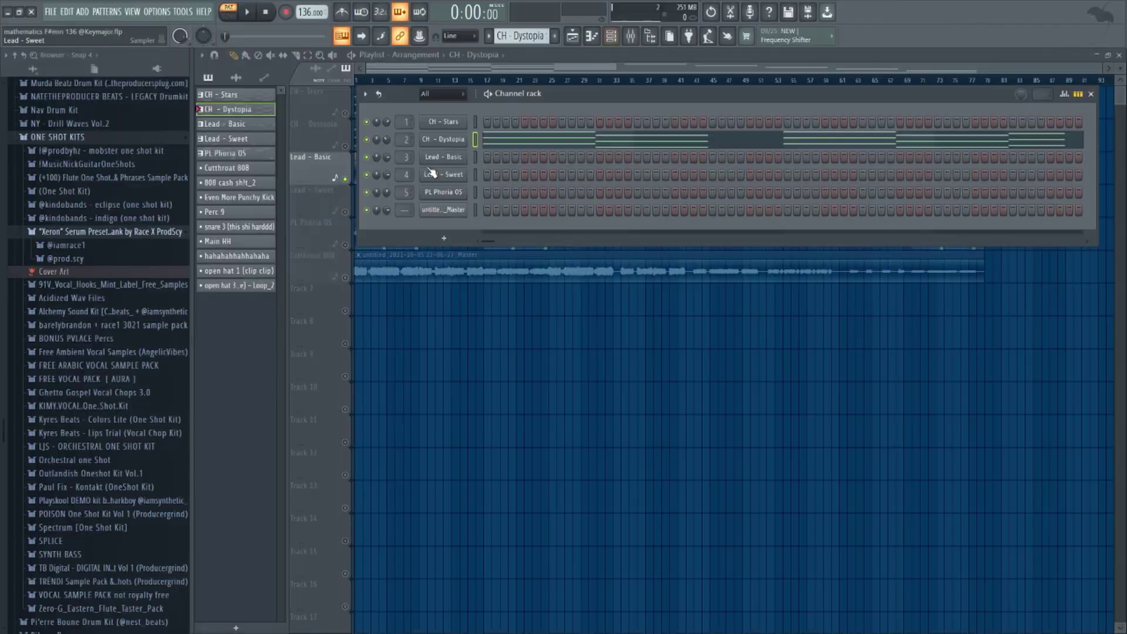
- Examine the Lead - Basic channel's sample, volume envelope and miscellaneous settings
{"action": "left_click", "coordinate": [441, 157]}
{"action": "left_click", "coordinate": [260, 176]}
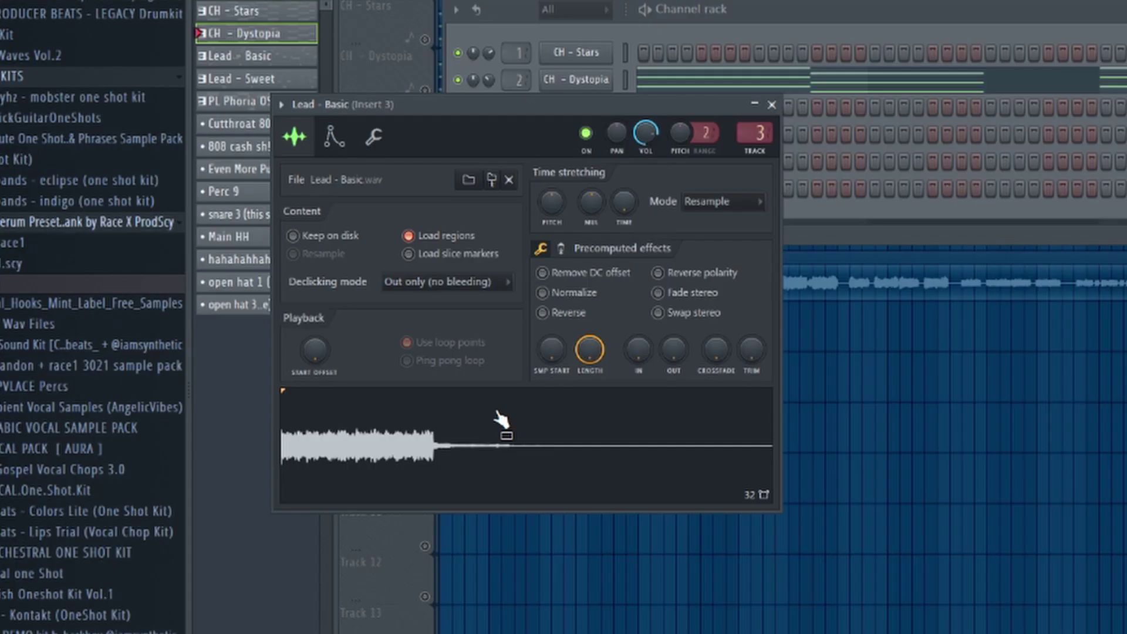
{"action": "left_click", "coordinate": [334, 136]}
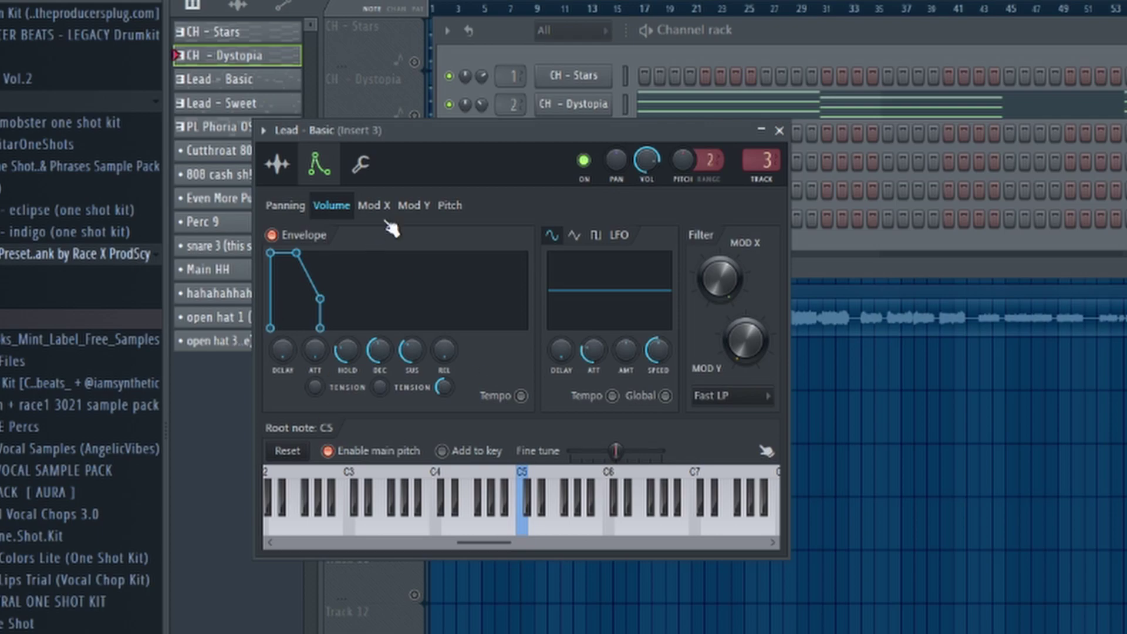
{"action": "left_click", "coordinate": [359, 165]}
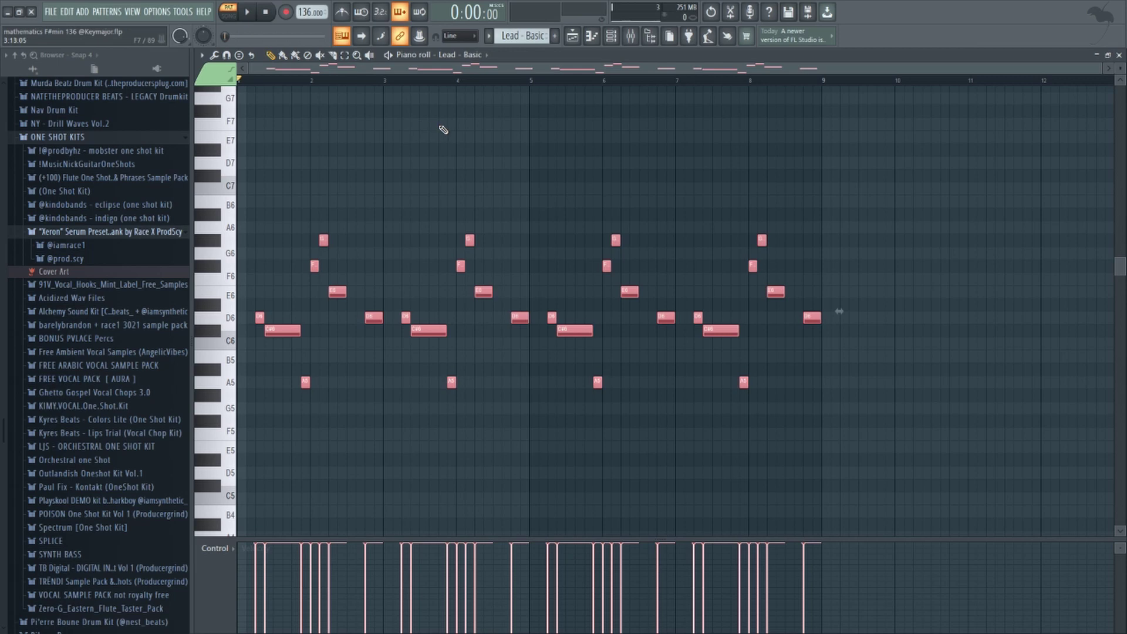
- Clear the note selection in Lead - Basic and mark the first phrase of its melody
{"action": "key", "text": "ctrl+d"}
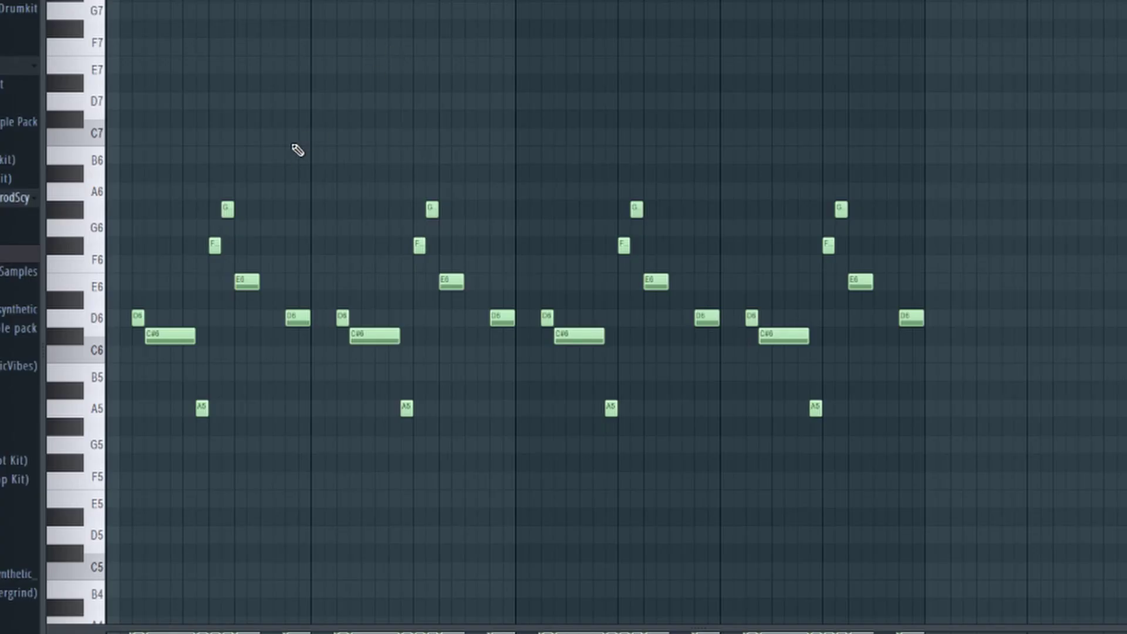
{"action": "left_click_drag", "start_coordinate": [386, 169], "coordinate": [255, 431]}
{"action": "left_click_drag", "start_coordinate": [163, 334], "coordinate": [730, 390]}
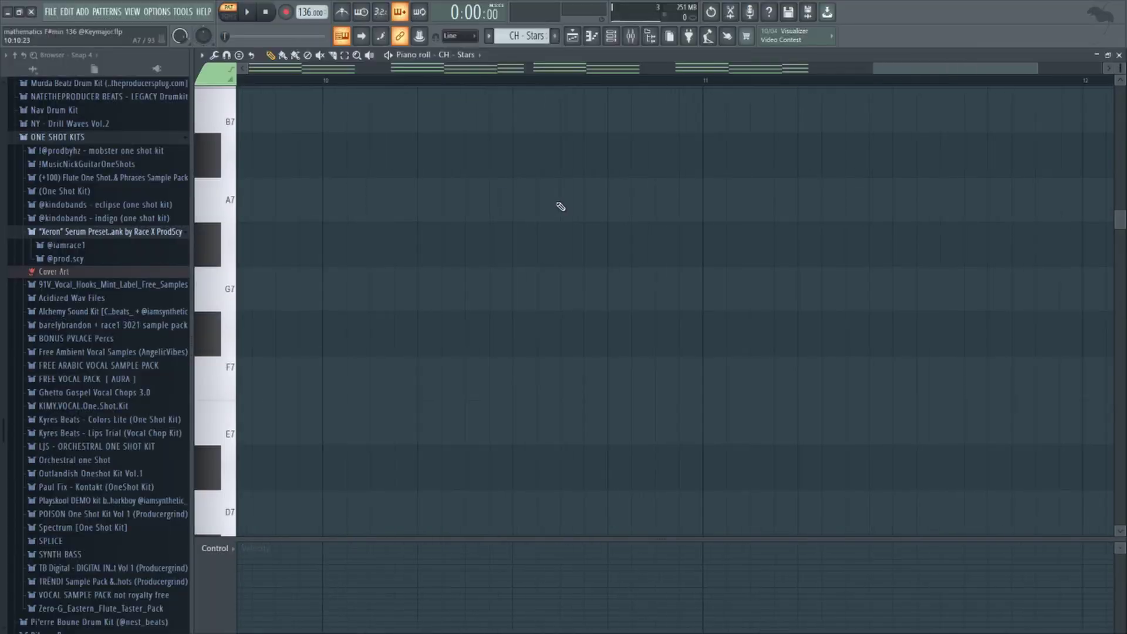
- Shift the lead melody in CH - Stars down an octave and back up to compare it with the chords
{"action": "key", "text": "ctrl+Down"}
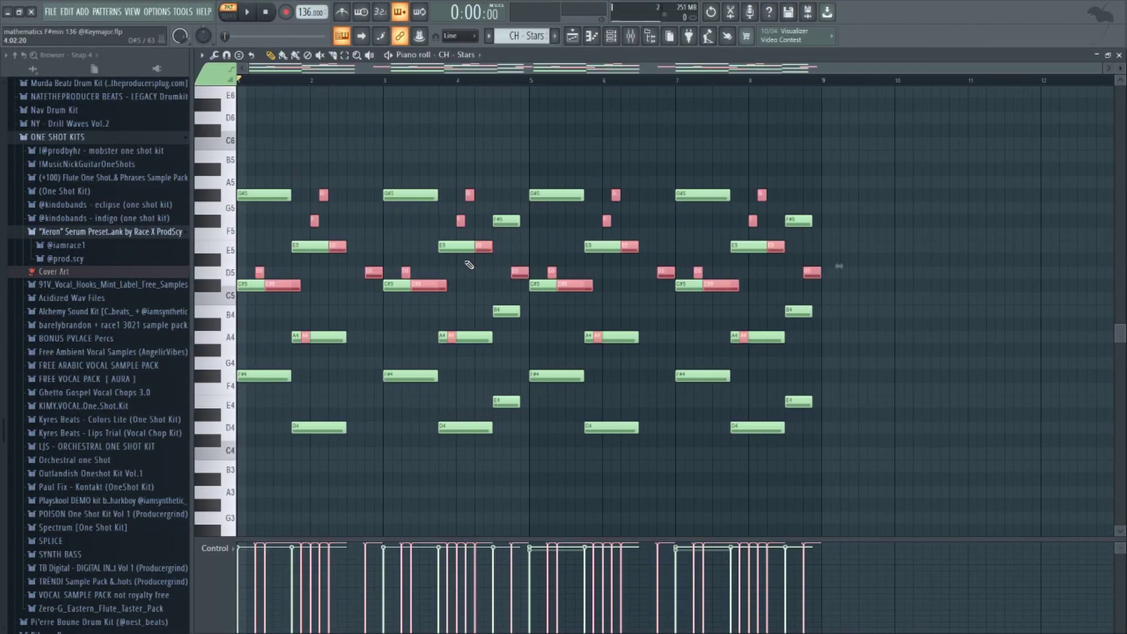
{"action": "key", "text": "ctrl+Up"}
{"action": "scroll", "coordinate": [360, 177], "scroll_direction": "up", "scroll_amount": 3}
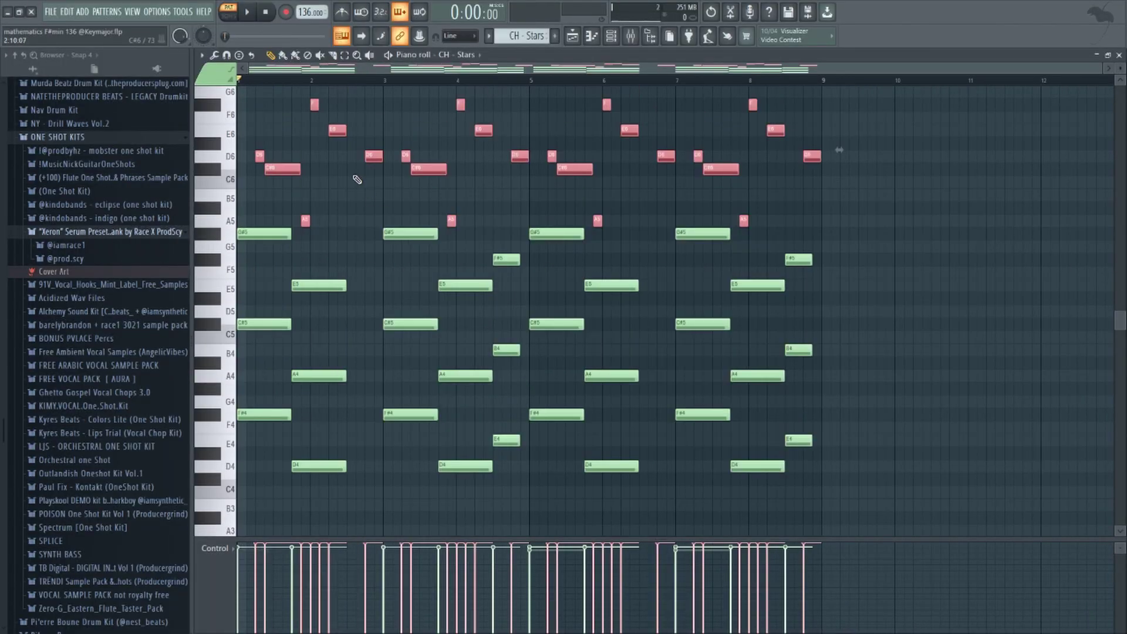
{"action": "scroll", "coordinate": [334, 227], "scroll_direction": "up", "scroll_amount": 5, "text": "ctrl"}
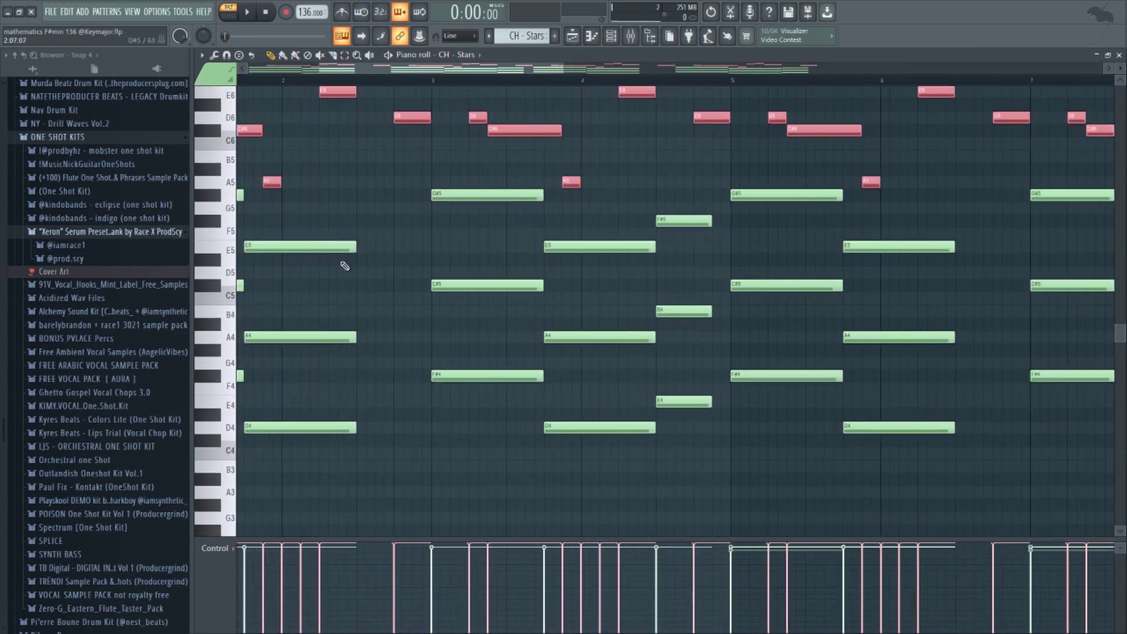
{"action": "scroll", "coordinate": [383, 227], "scroll_direction": "up", "scroll_amount": 1}
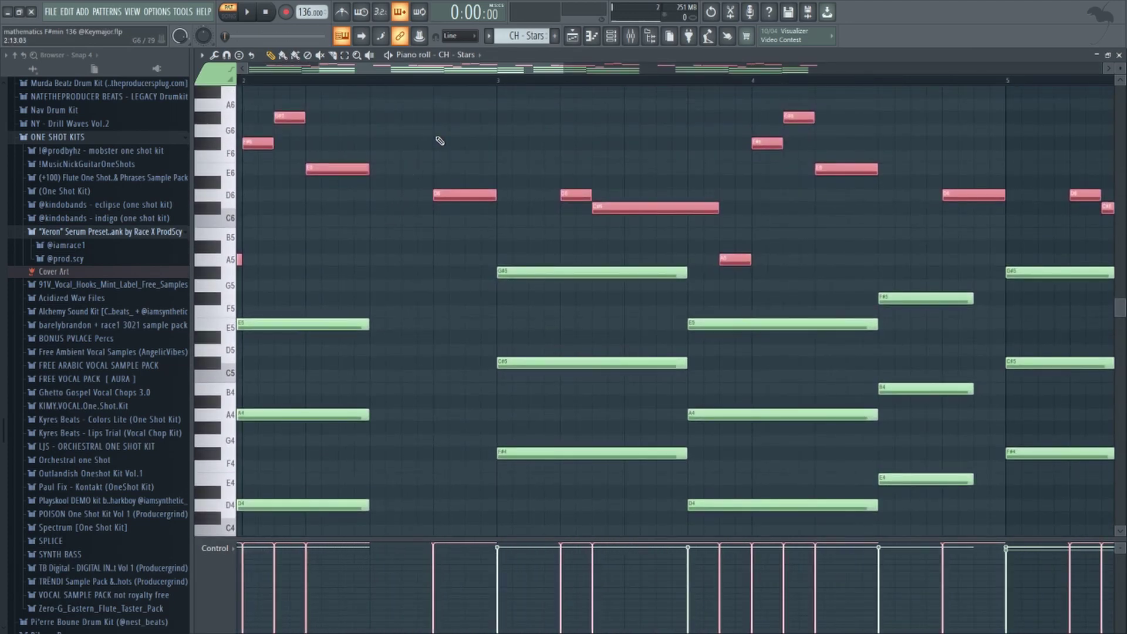
- Delete the lead melody notes from CH - Stars, keeping the chords
{"action": "mouse_move", "coordinate": [436, 125]}
{"action": "left_mouse_down", "text": "ctrl"}
{"action": "mouse_move", "coordinate": [407, 318]}
{"action": "mouse_move", "coordinate": [374, 426]}
{"action": "left_mouse_up", "text": "ctrl"}
{"action": "scroll", "coordinate": [263, 239], "scroll_direction": "down", "scroll_amount": 5, "text": "ctrl"}
{"action": "left_click_drag", "start_coordinate": [220, 269], "coordinate": [217, 123], "text": "ctrl"}
{"action": "key", "text": "Delete"}
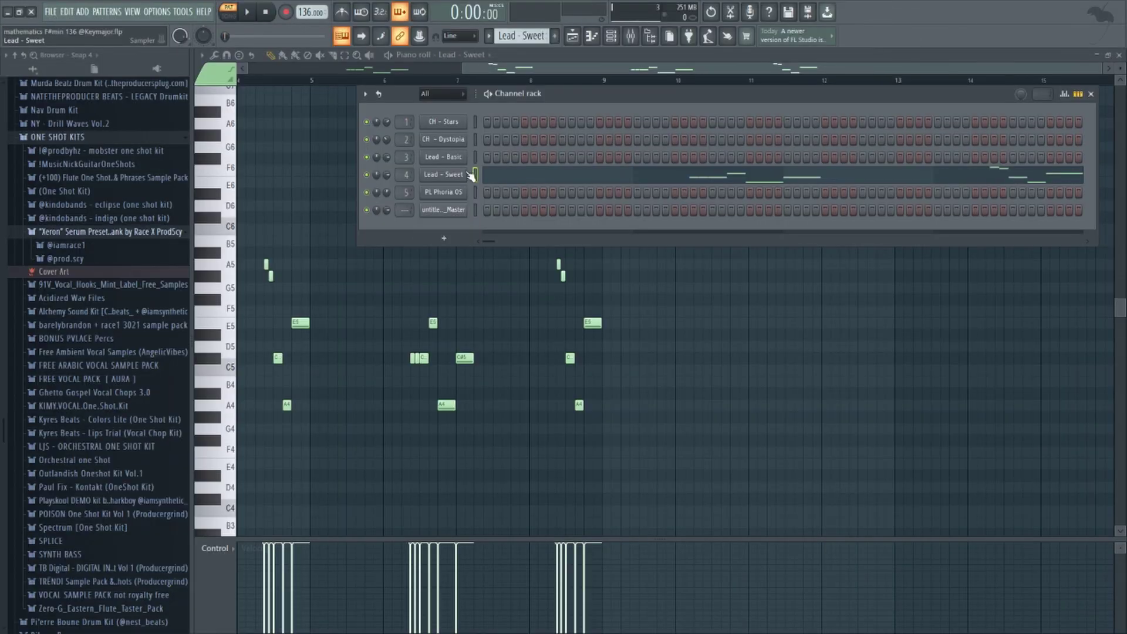
- Examine the Lead - Sweet sample settings and the gap before bar 3 in the CH - Stars chords
{"action": "left_click", "coordinate": [464, 175]}
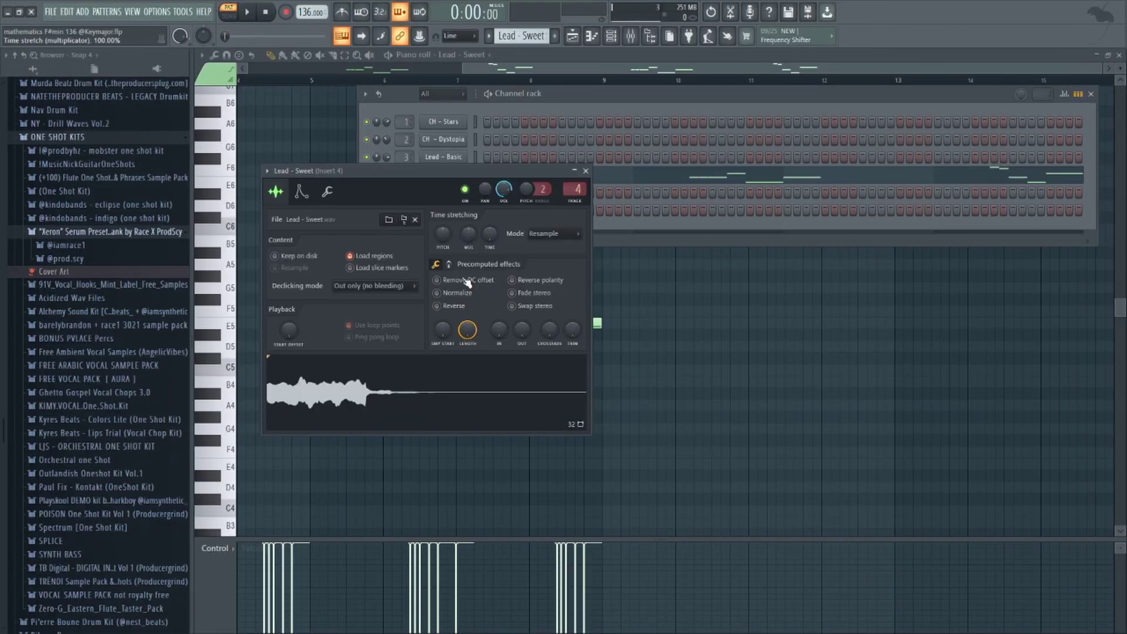
{"action": "left_click", "coordinate": [425, 377]}
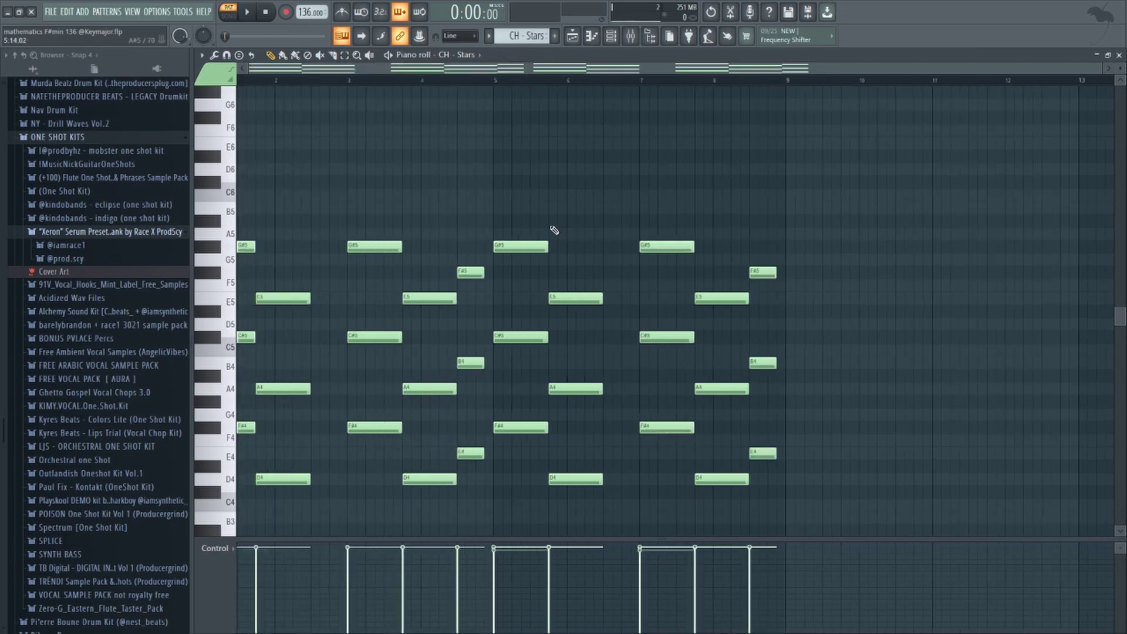
{"action": "left_click_drag", "start_coordinate": [410, 229], "coordinate": [368, 472]}
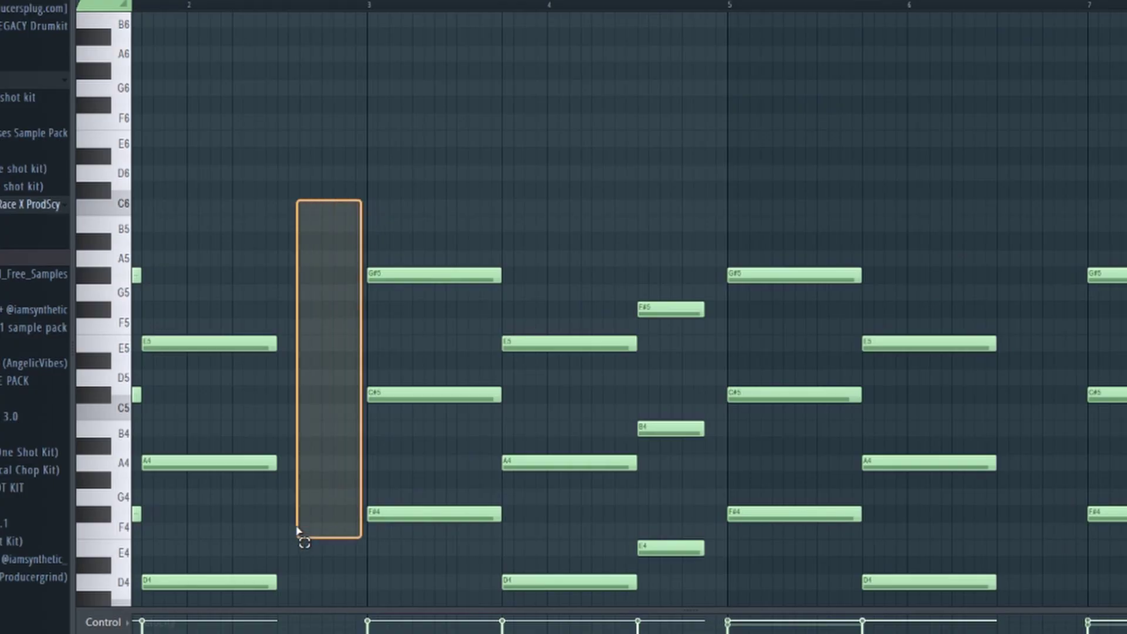
{"action": "left_click_drag", "start_coordinate": [298, 531], "coordinate": [299, 529]}
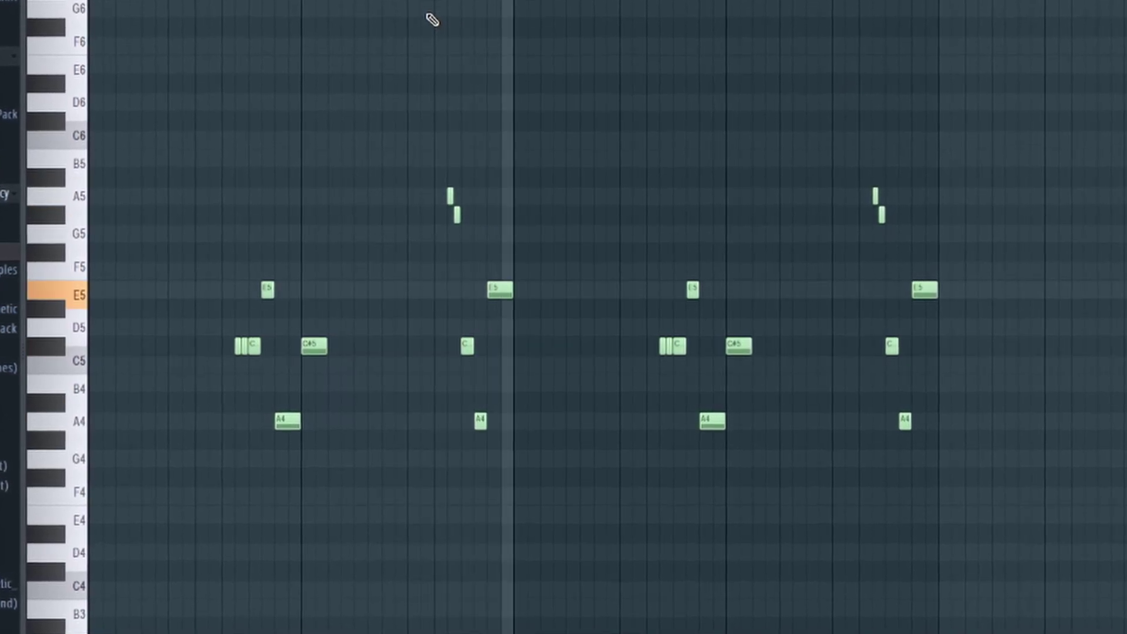
- Select the first four bars of the Lead - Sweet melody and compare them with the following four bars
{"action": "left_click_drag", "start_coordinate": [605, 151], "coordinate": [343, 458]}
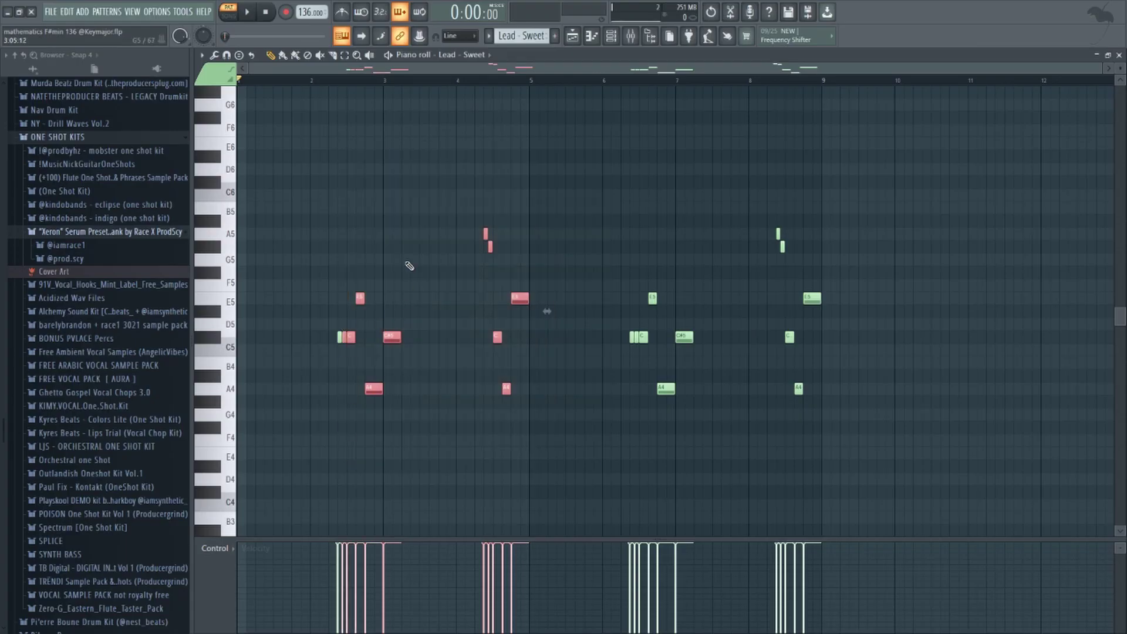
{"action": "mouse_move", "coordinate": [576, 175]}
{"action": "left_mouse_down"}
{"action": "mouse_move", "coordinate": [403, 409]}
{"action": "mouse_move", "coordinate": [294, 481]}
{"action": "left_mouse_up"}
{"action": "left_click_drag", "start_coordinate": [352, 336], "coordinate": [644, 324]}
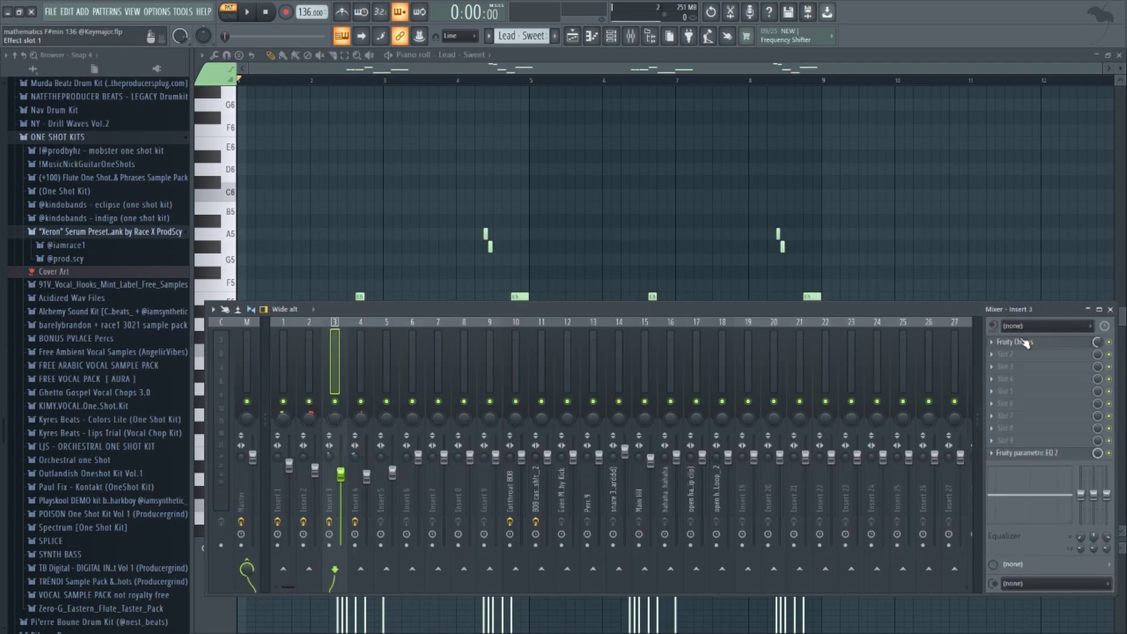
- Open the Fruity Chorus and Fruity parametric EQ 2 effects on Insert 3, and select Insert 4
{"action": "left_click", "coordinate": [1023, 344]}
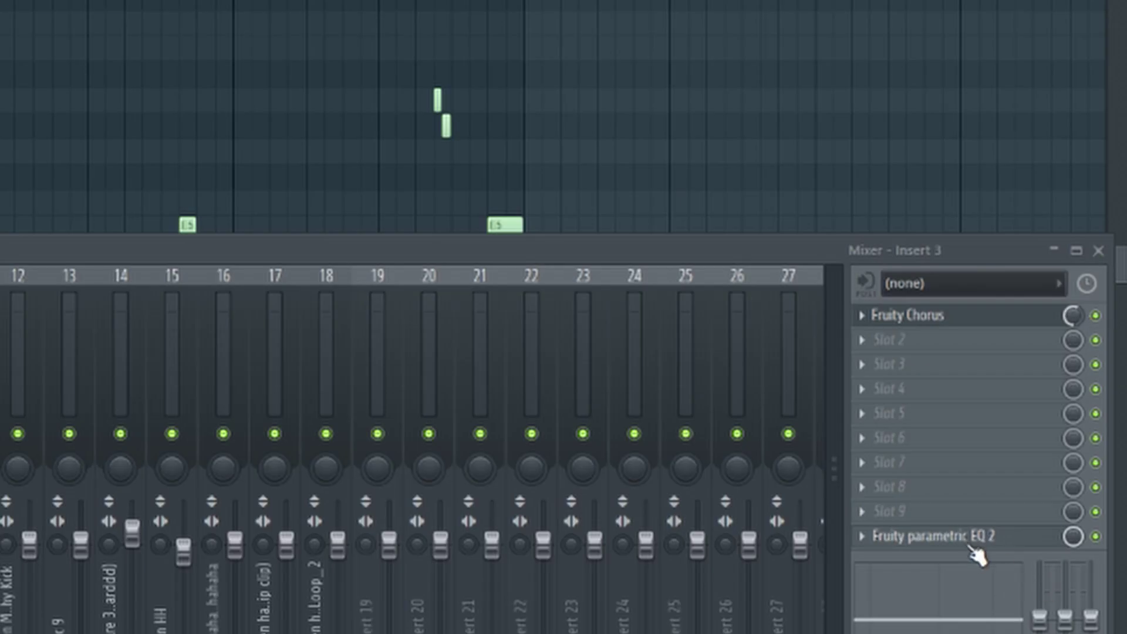
{"action": "left_click", "coordinate": [970, 545]}
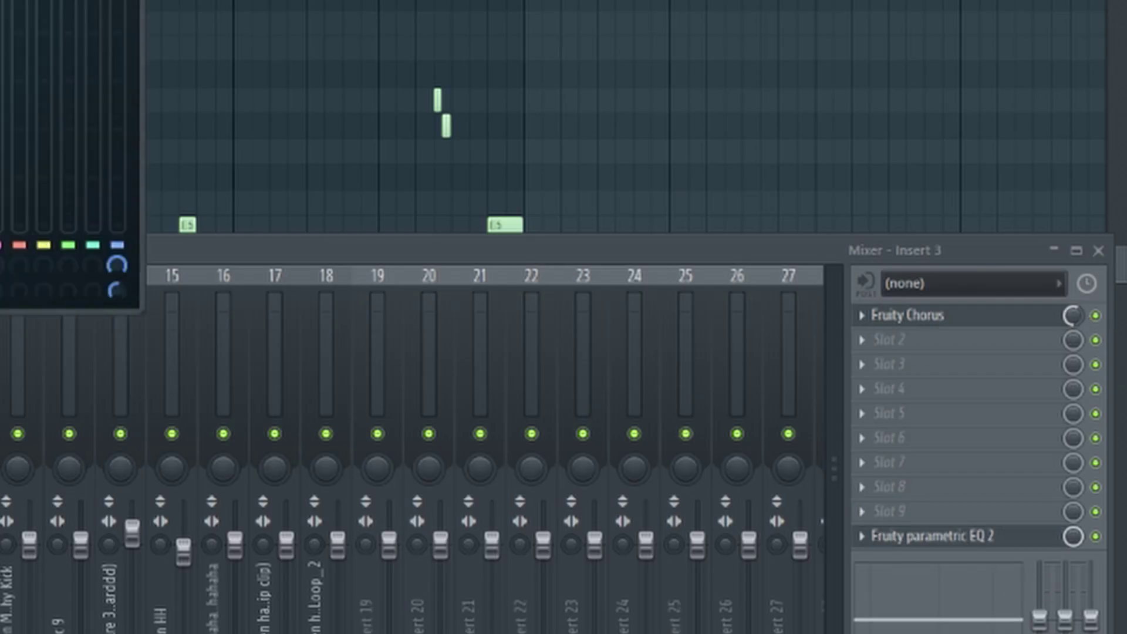
{"action": "left_click", "coordinate": [443, 485]}
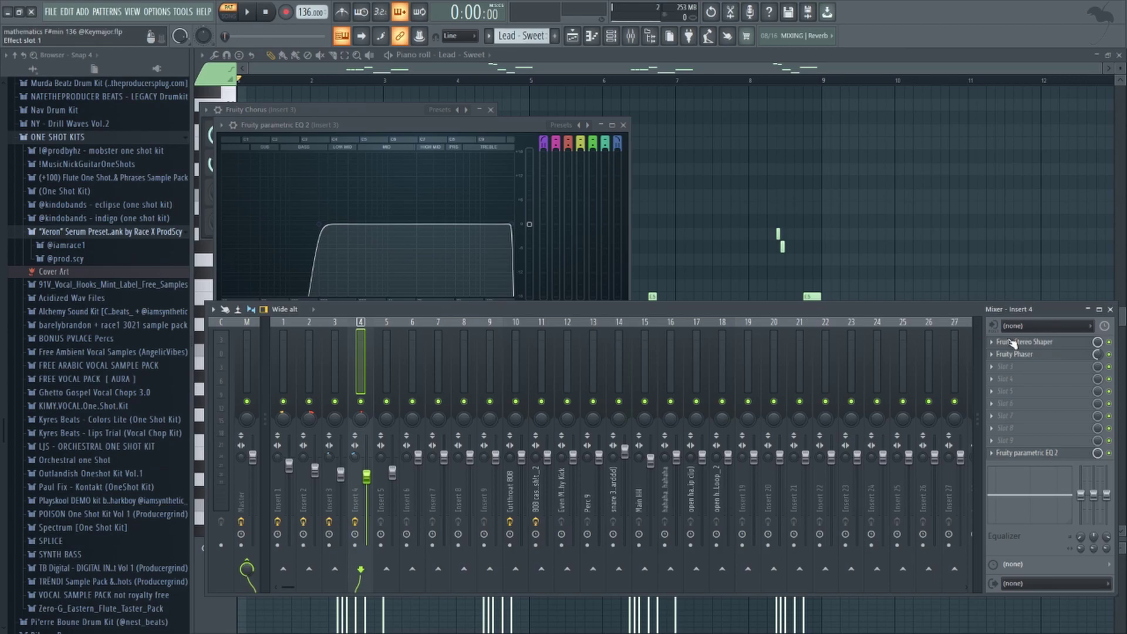
- Open the Fruity Stereo Shaper, Fruity Phaser and Fruity parametric EQ 2 effects on Insert 4 to view their settings
{"action": "left_click", "coordinate": [1040, 342]}
{"action": "left_click", "coordinate": [360, 142]}
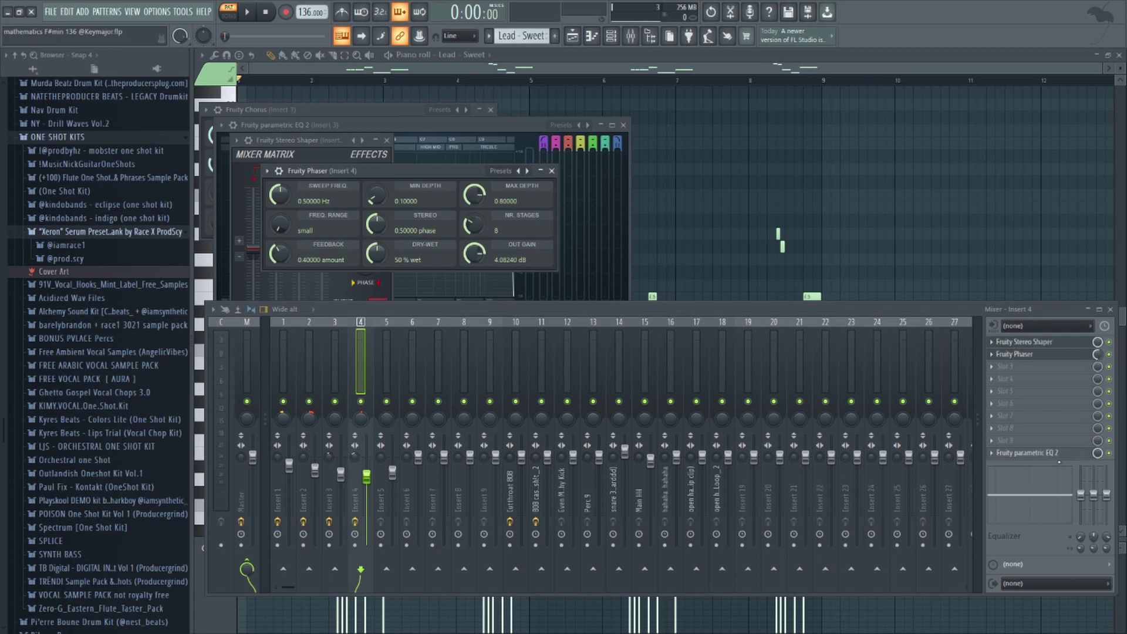
{"action": "left_click", "coordinate": [1066, 454]}
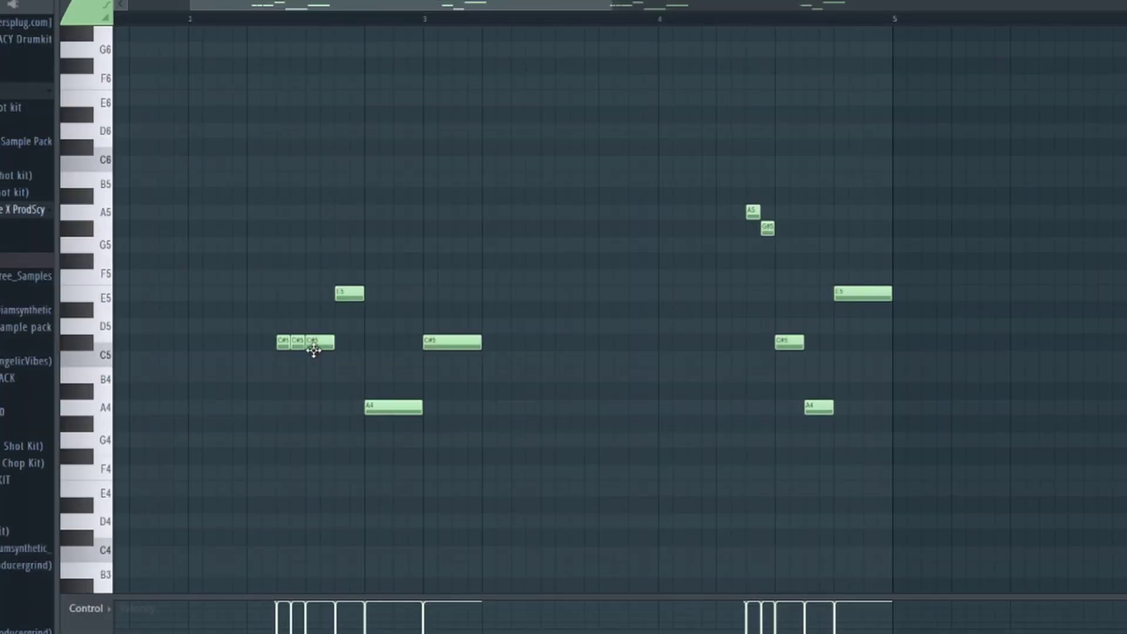
- Select the high A5 and G#5 notes in bar 4 of the Lead - Sweet melody and compare them with the following repeat
{"action": "scroll", "coordinate": [329, 352], "scroll_direction": "down", "scroll_amount": 2}
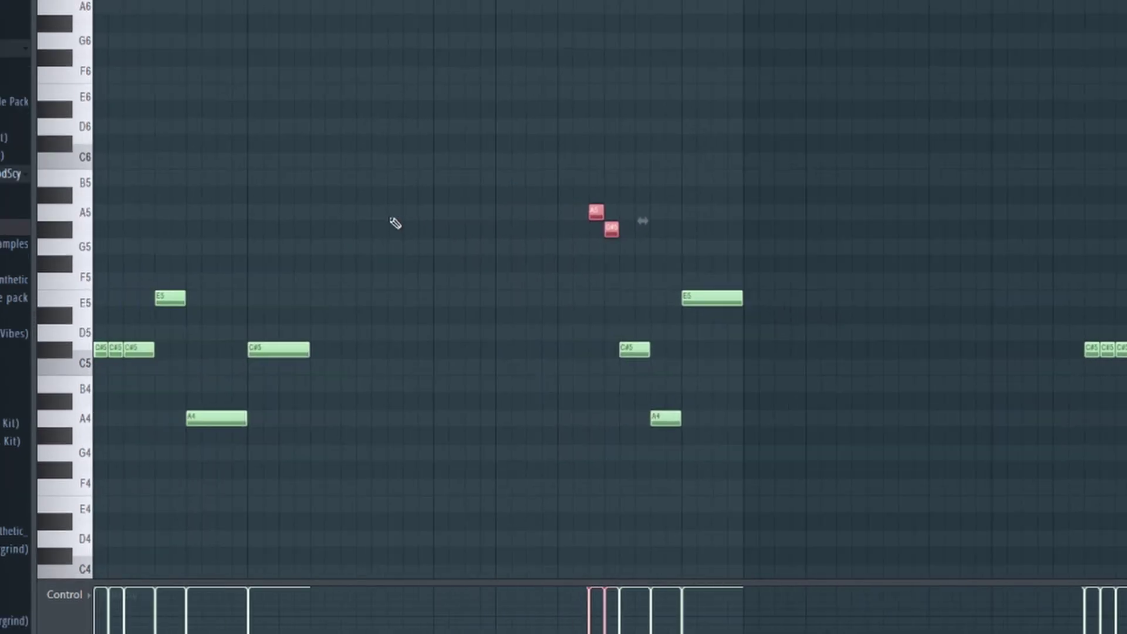
{"action": "scroll", "coordinate": [376, 226], "scroll_direction": "down", "scroll_amount": 4}
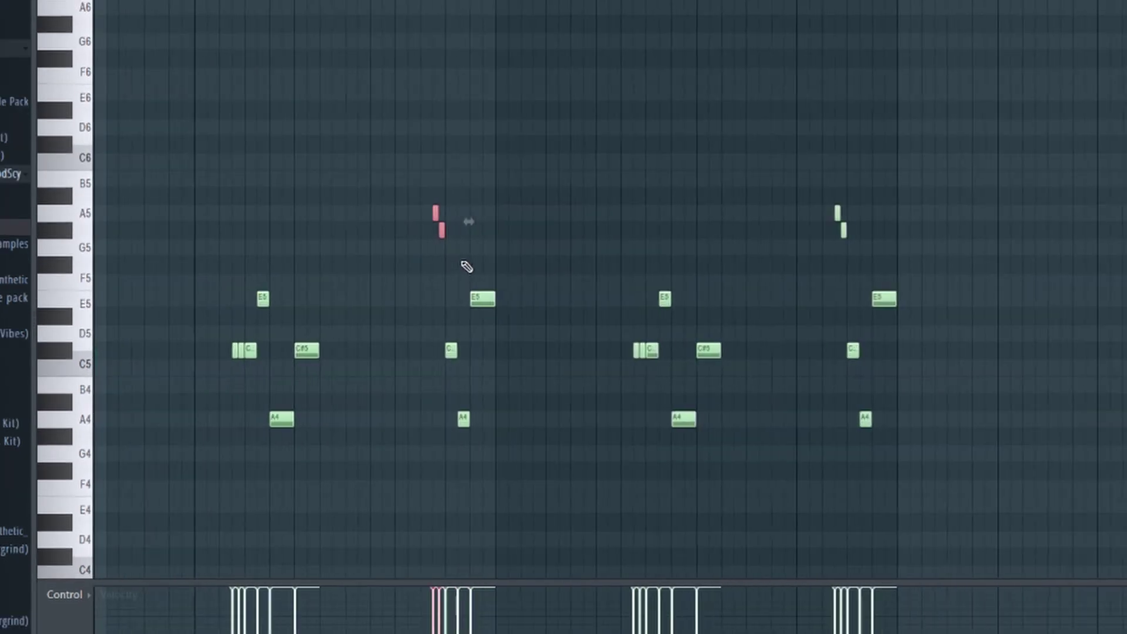
{"action": "scroll", "coordinate": [420, 251], "scroll_direction": "up", "scroll_amount": 3}
{"action": "left_click_drag", "start_coordinate": [482, 254], "coordinate": [430, 184]}
{"action": "scroll", "coordinate": [387, 206], "scroll_direction": "down", "scroll_amount": 3}
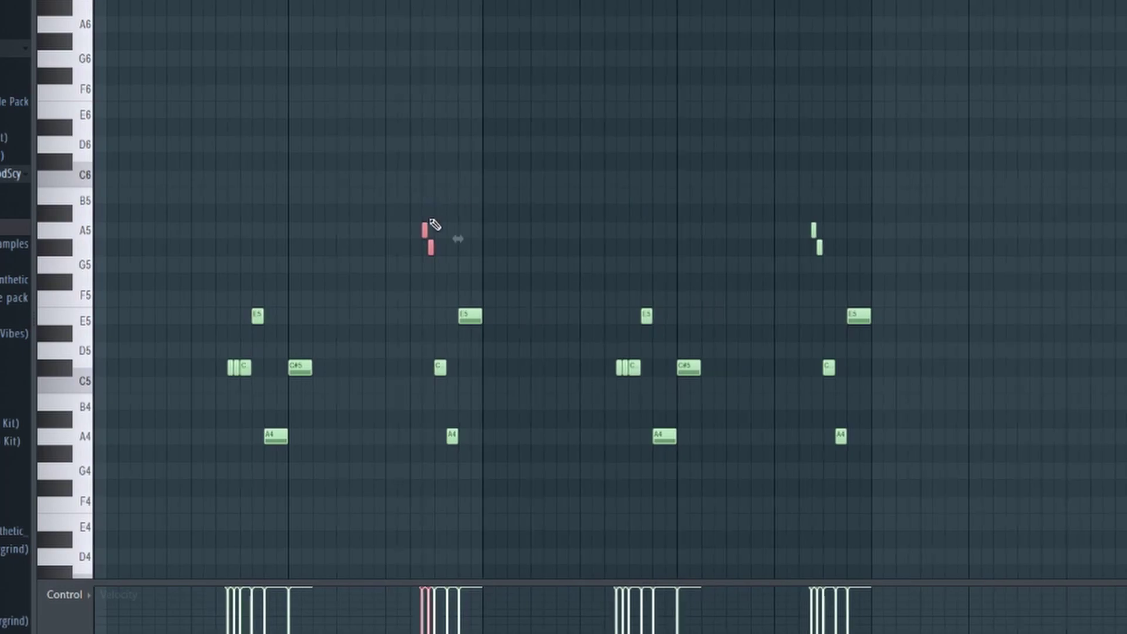
{"action": "scroll", "coordinate": [680, 30], "scroll_direction": "up", "scroll_amount": 2}
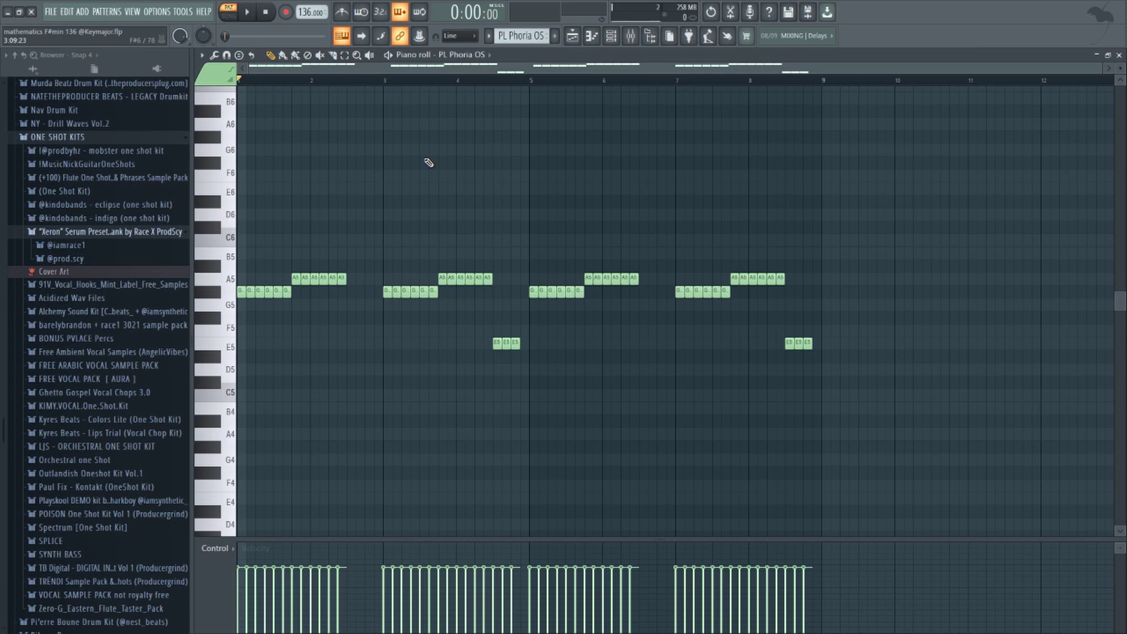
- Open the mixer on Insert 5 to examine the effect slots and equalizer used for PL Phoria OS
{"action": "left_click", "coordinate": [633, 37]}
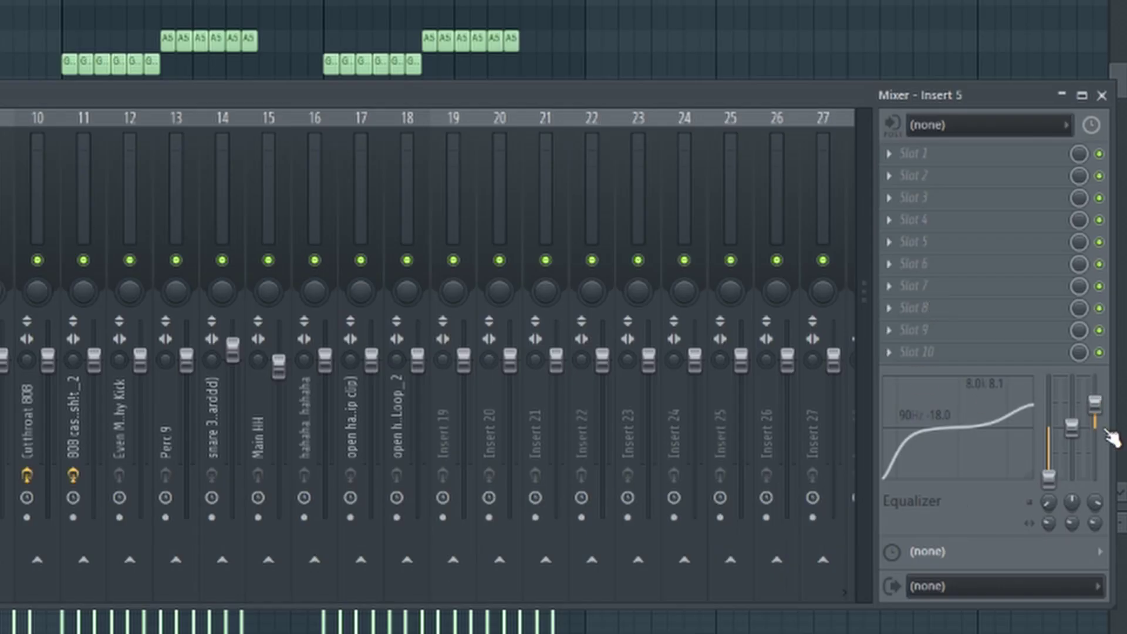